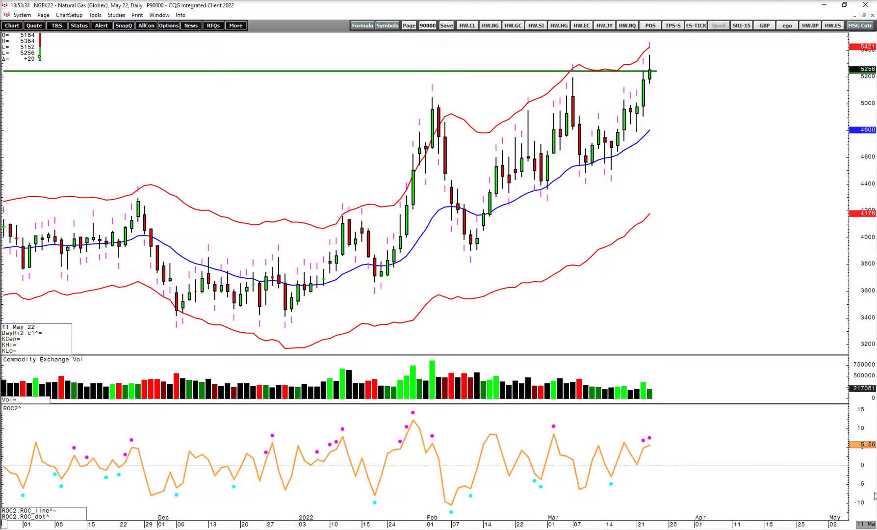
Draw trend lines off the 17 March bar's high, about 5030, and low, about 4720, out to the latest daily bar.
left_click_drag(866, 493, 864, 464)
left_click_drag(786, 470, 777, 495)
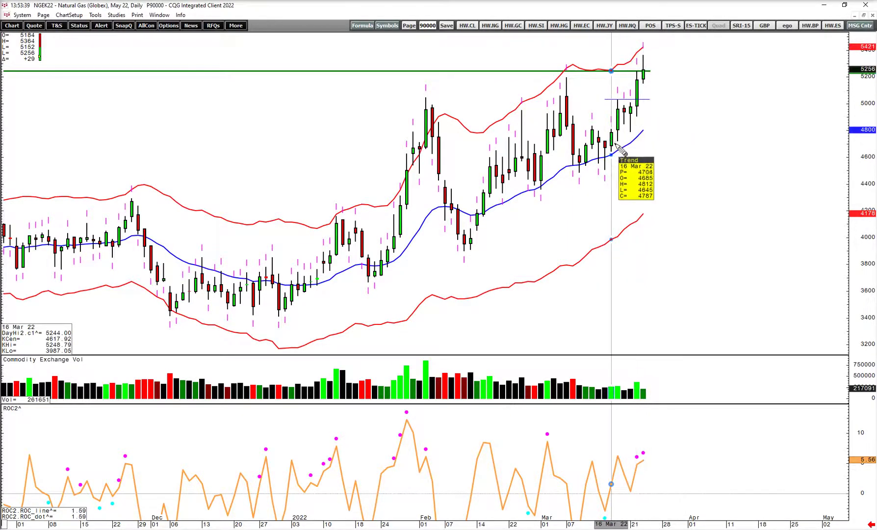
left_click_drag(617, 141, 644, 139)
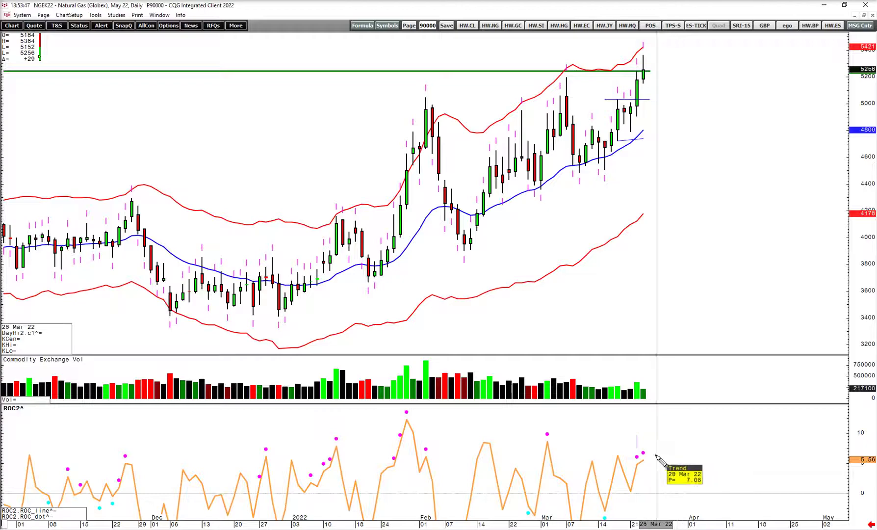
Add the LBR310^ study to the daily Natural Gas chart.
right_click(730, 254)
left_click(729, 260)
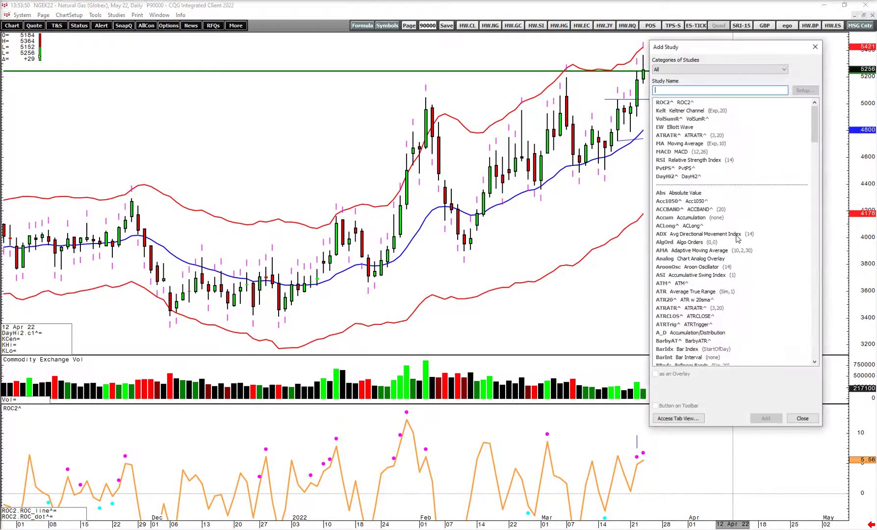
type("lbr")
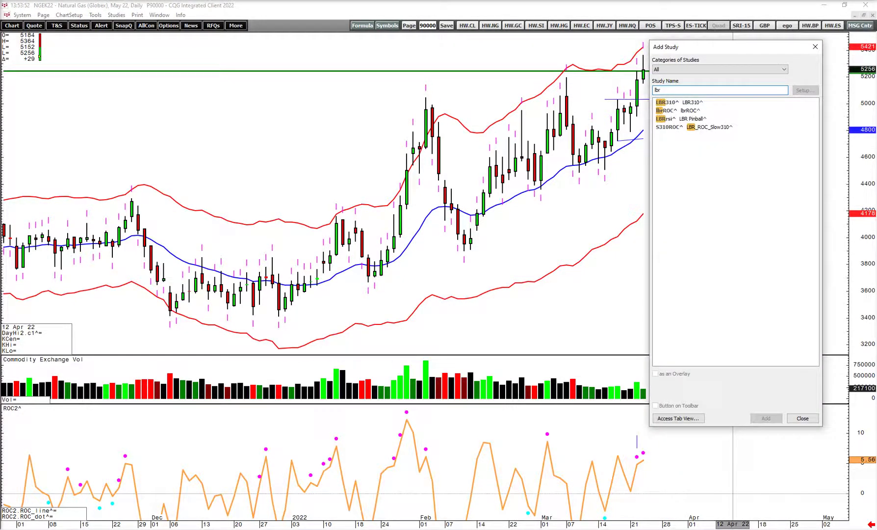
double_click(692, 103)
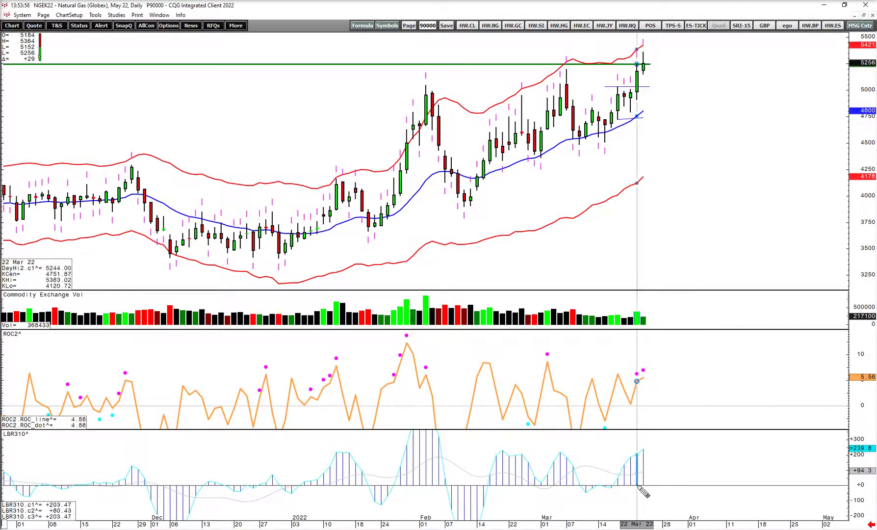
mouse_move(638, 485)
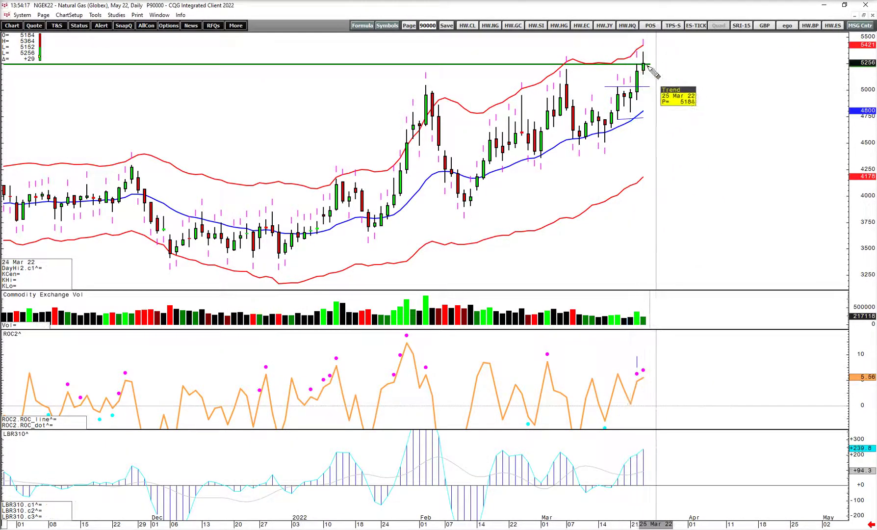
Draw a short falling trend line from the latest ROC2 value, and remove it again.
mouse_move(671, 91)
left_mouse_down()
mouse_move(670, 127)
mouse_move(662, 112)
left_mouse_up()
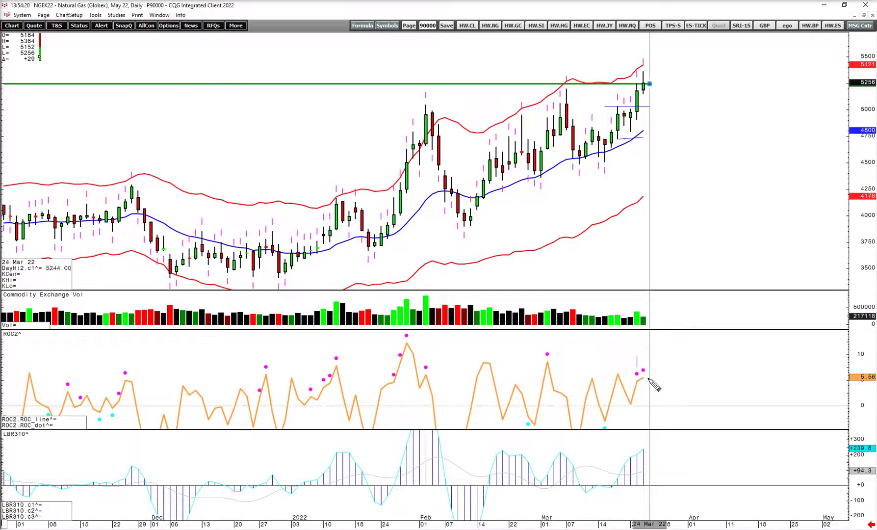
left_click_drag(644, 377, 660, 392)
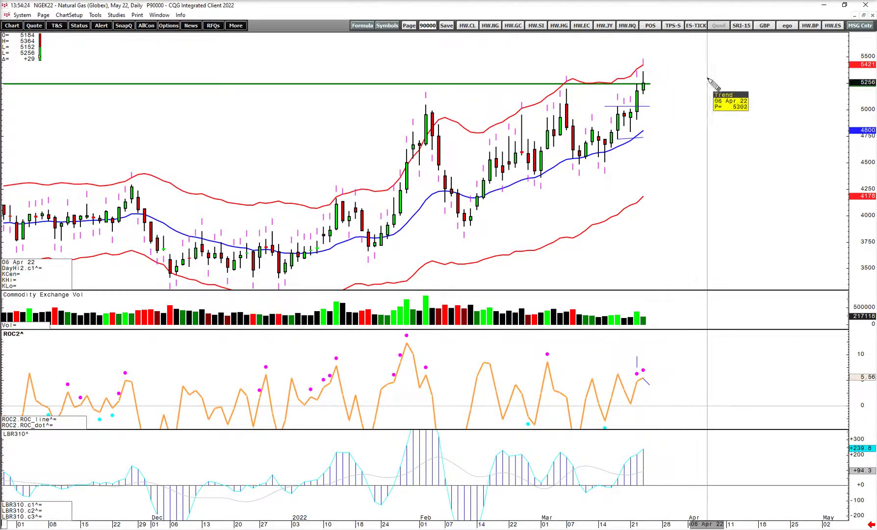
left_click_drag(851, 108, 851, 69)
left_click_drag(732, 110, 764, 146)
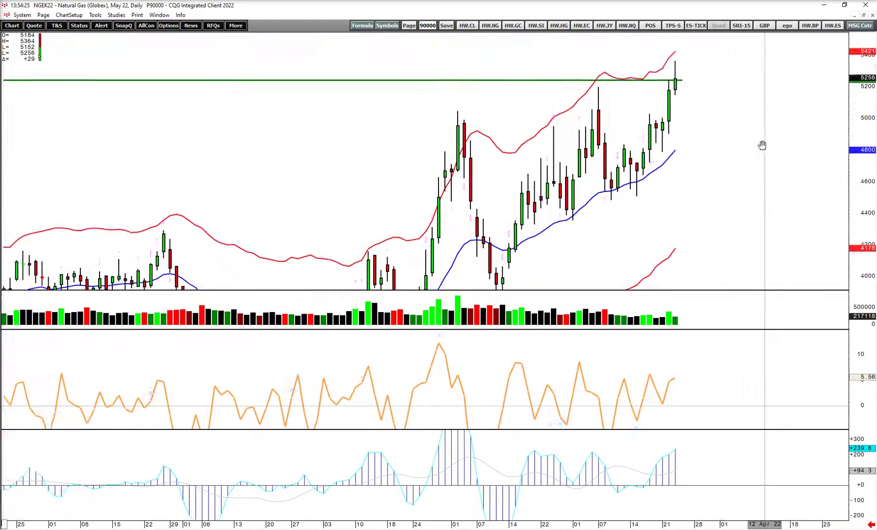
right_click(677, 380)
left_click(660, 446)
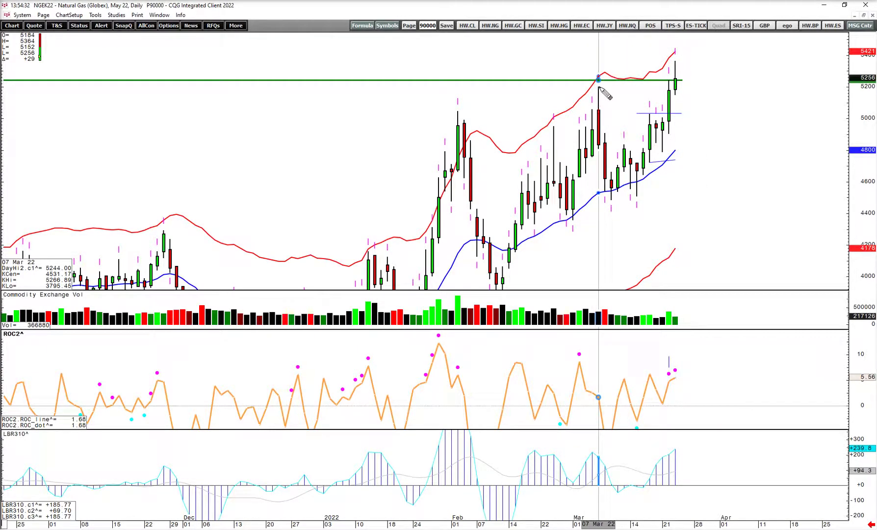
Draw a horizontal trend line from the 7 March high past the latest bar, at about 5200, and switch the chart to 3-minute bars.
left_click_drag(598, 88, 685, 86)
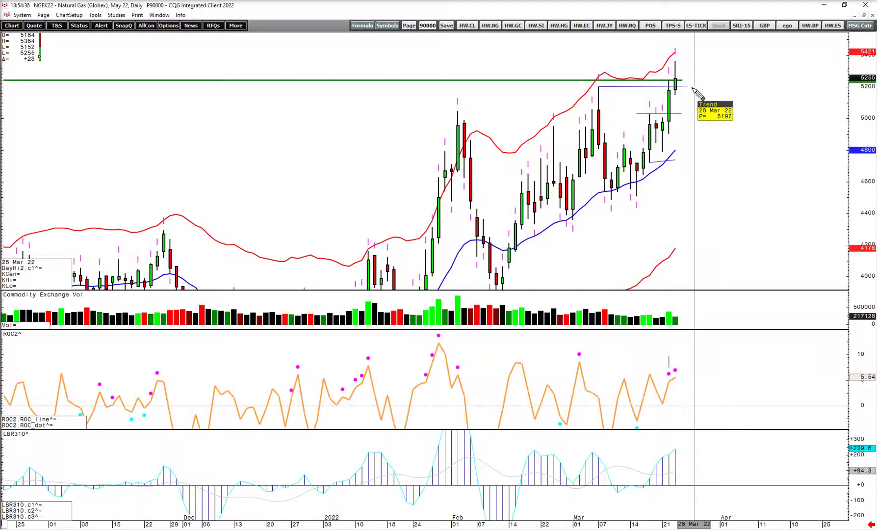
key("3")
key("Return")
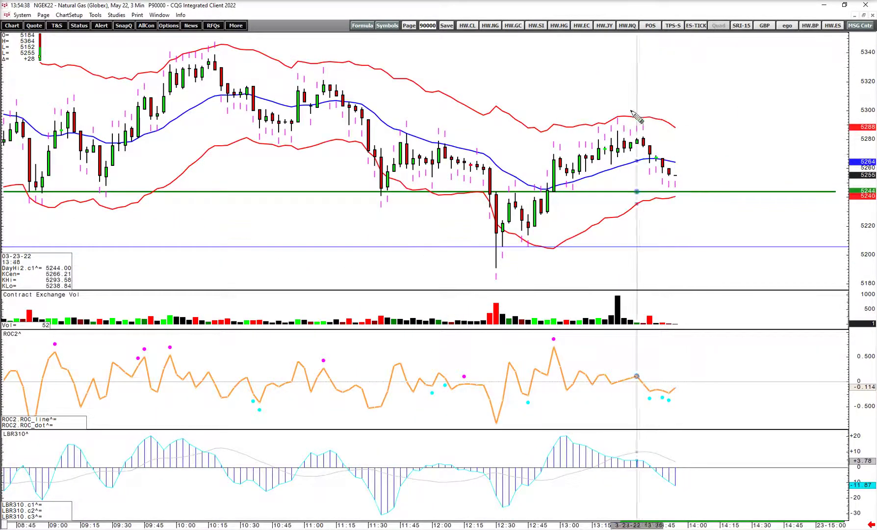
Examine the 3-minute price action on 23 March, from the early-morning advance to about 09:00.
left_click_drag(501, 526, 553, 525)
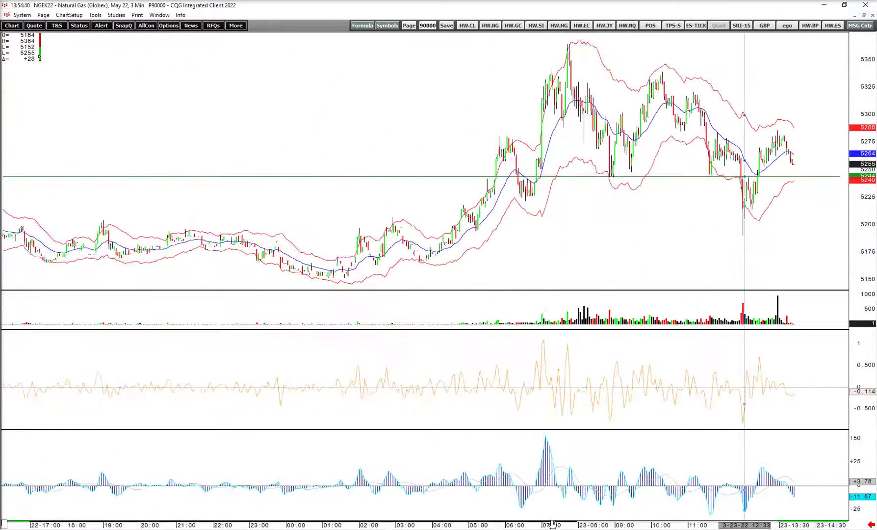
left_click_drag(618, 218, 816, 222)
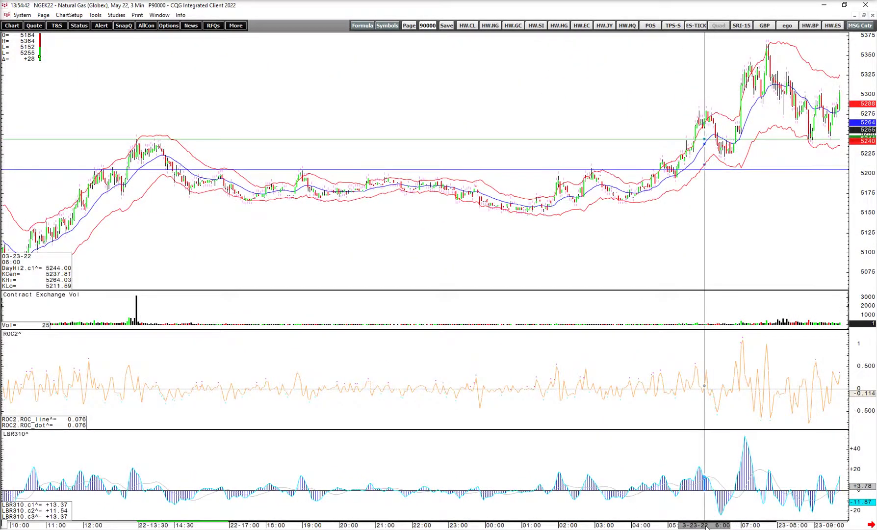
left_click_drag(704, 525, 357, 525)
left_click_drag(868, 221, 856, 116)
left_click_drag(742, 136, 800, 235)
left_click_drag(859, 137, 858, 223)
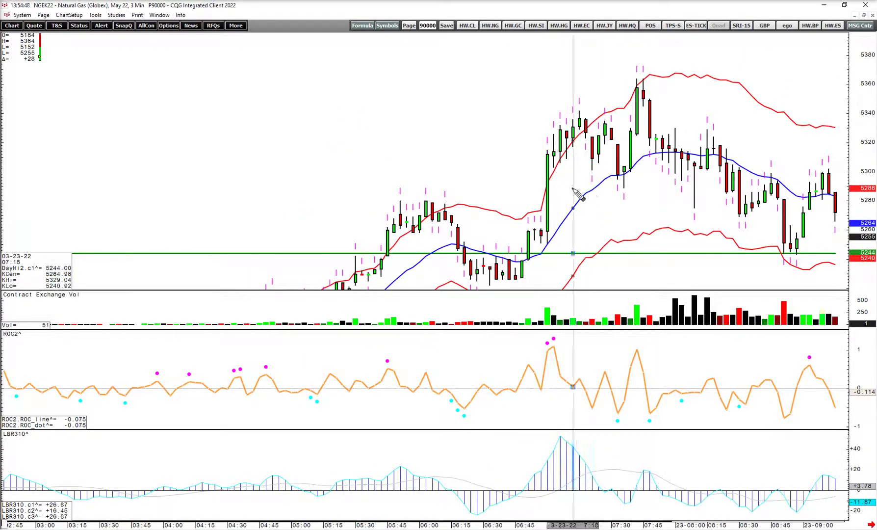
left_click_drag(860, 145, 860, 123)
left_click_drag(794, 216, 788, 190)
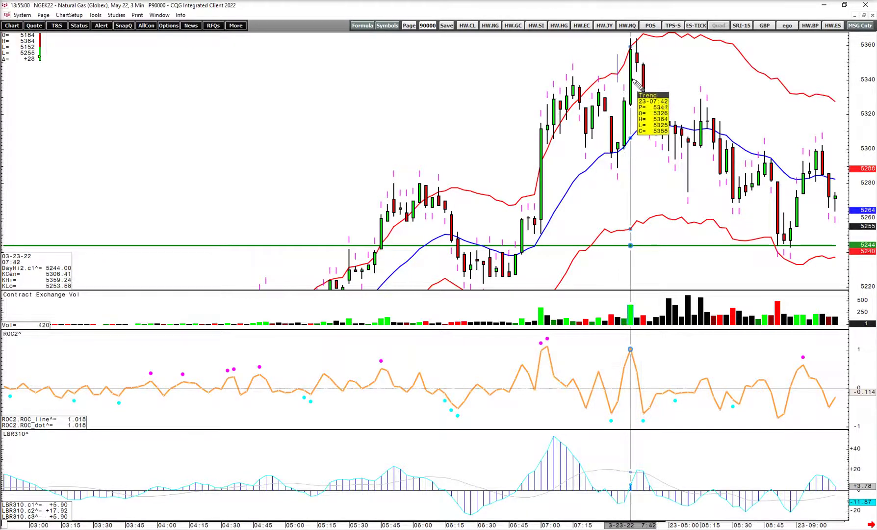
Remove the short vertical trend line above the 07:36 bar.
right_click(618, 56)
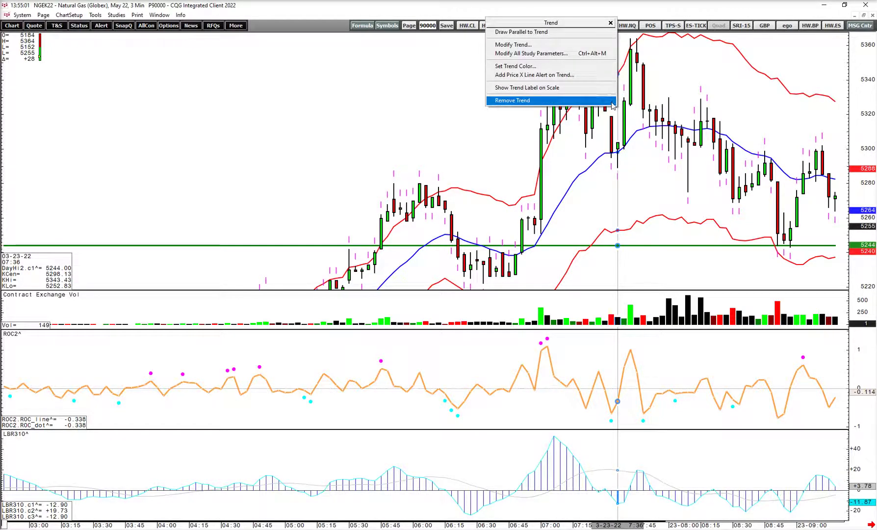
left_click(613, 101)
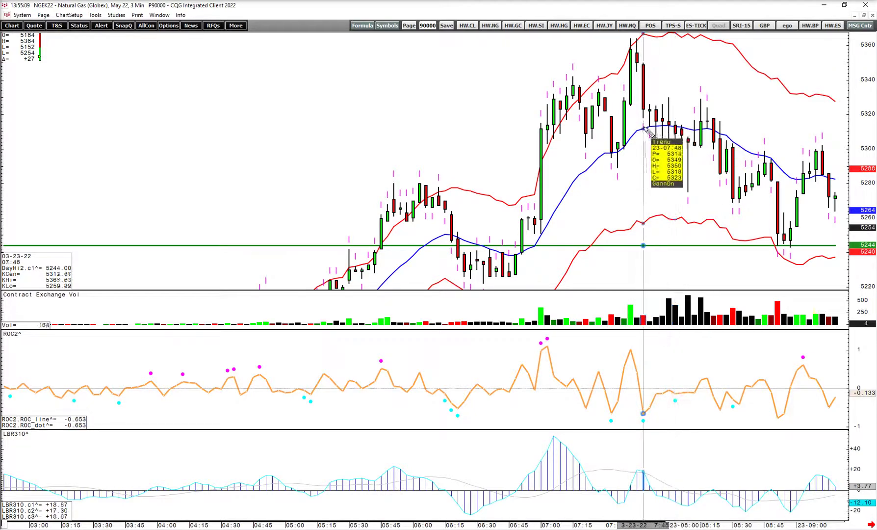
Remove the ROC2, LBR310 and volume studies from the 3-minute chart.
left_click_drag(682, 129, 612, 131)
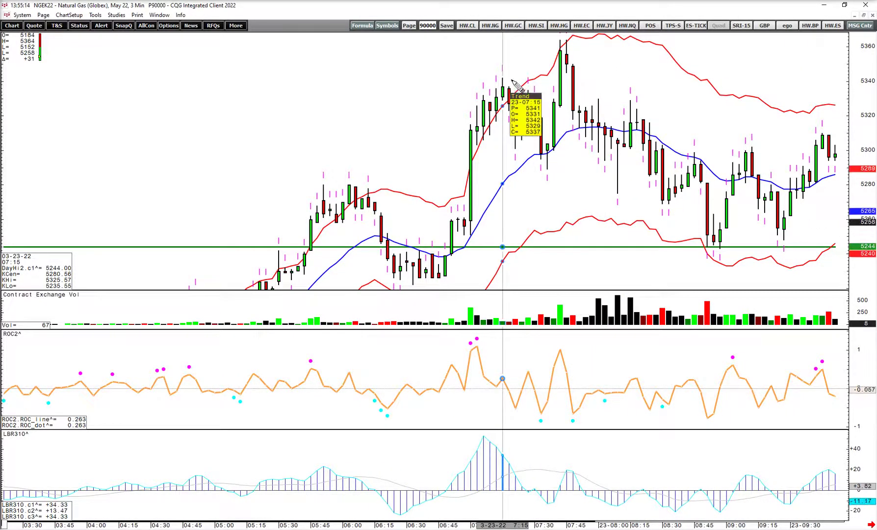
scroll(540, 81, "up", 3)
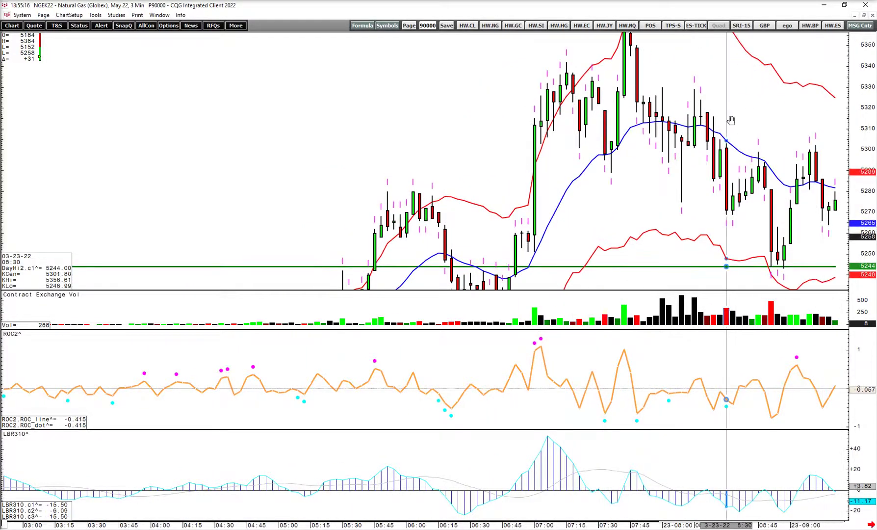
scroll(716, 240, "up", 3)
left_click_drag(643, 526, 483, 525)
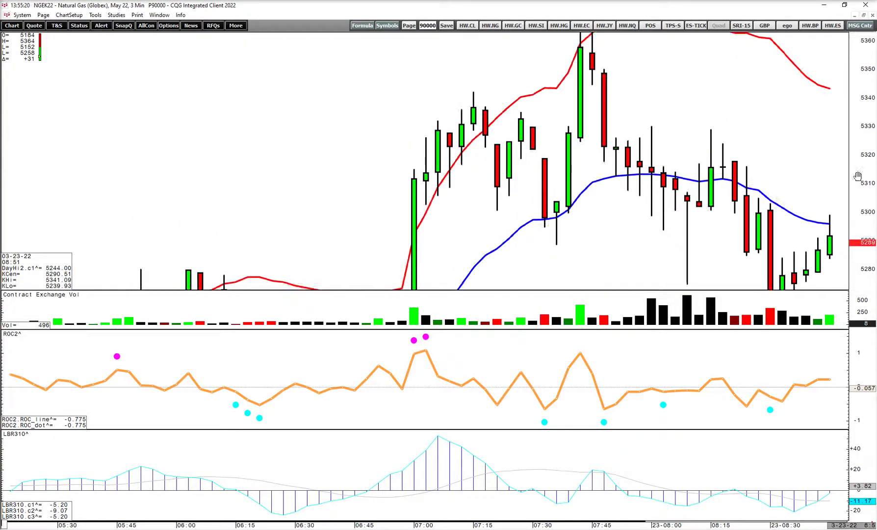
right_click(581, 359)
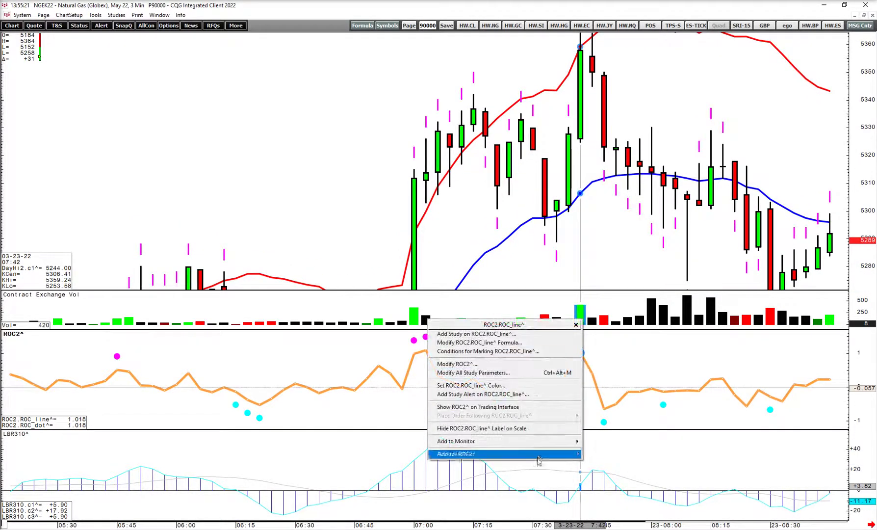
left_click(579, 452)
right_click(579, 458)
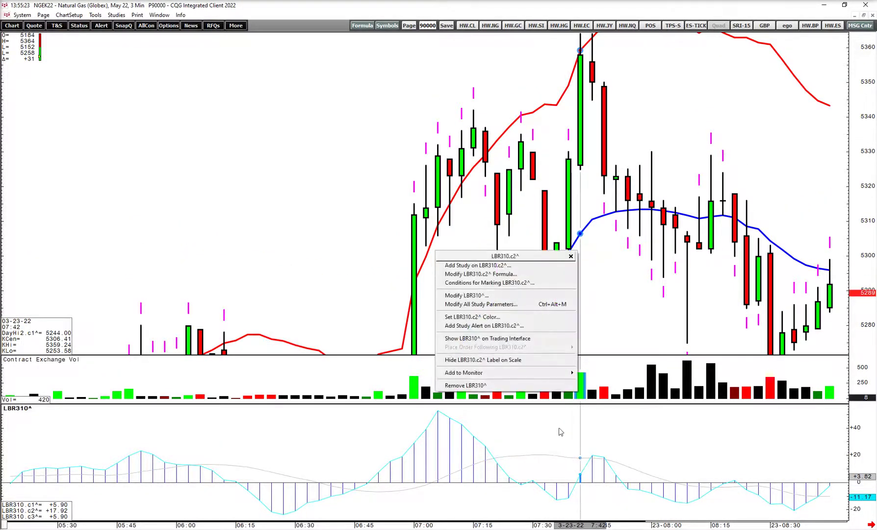
left_click(551, 387)
right_click(583, 485)
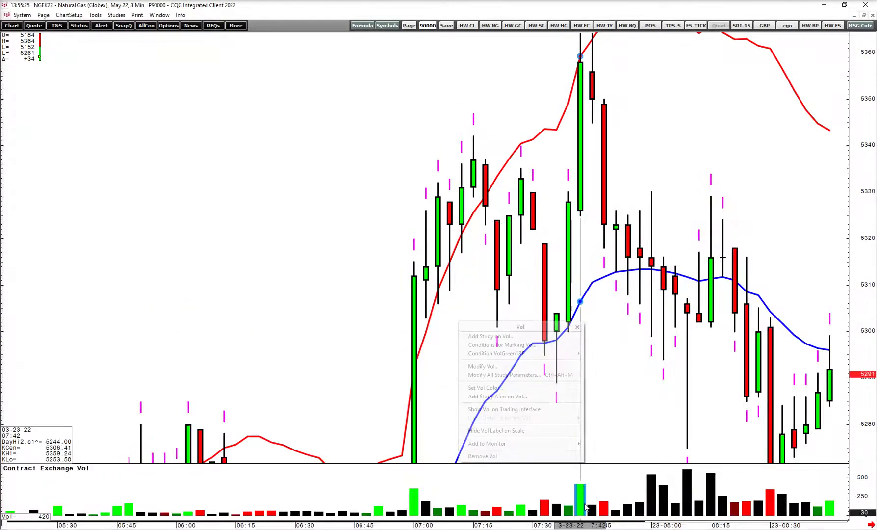
left_click(569, 456)
Trace the swings with trend lines from the 07:15 high to the 07:21 low, the 07:27 high and the 07:36 low.
left_click_drag(868, 127, 851, 228)
left_click_drag(662, 260, 479, 185)
scroll(351, 137, "up", 10)
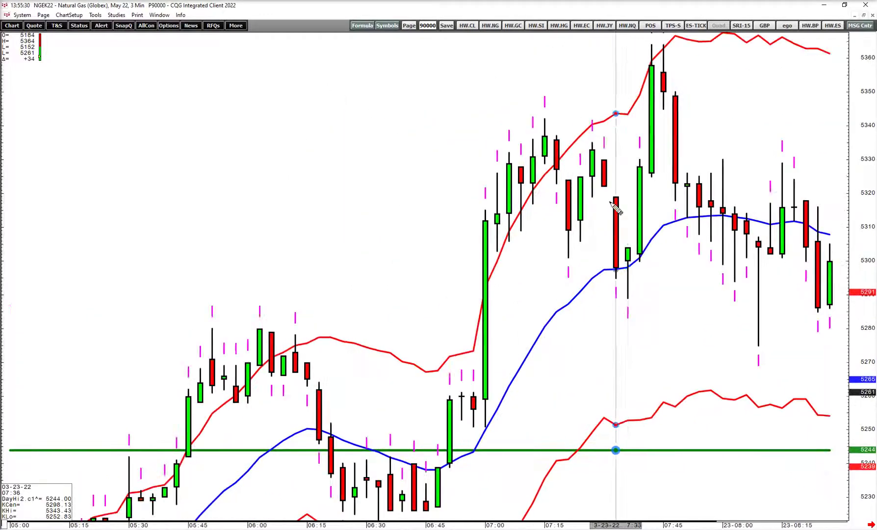
left_click_drag(514, 523, 473, 524)
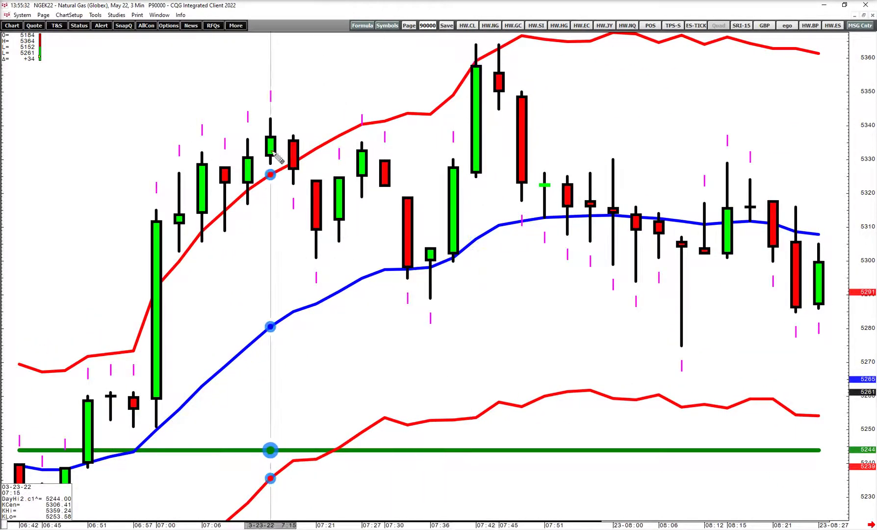
left_click_drag(272, 120, 317, 258)
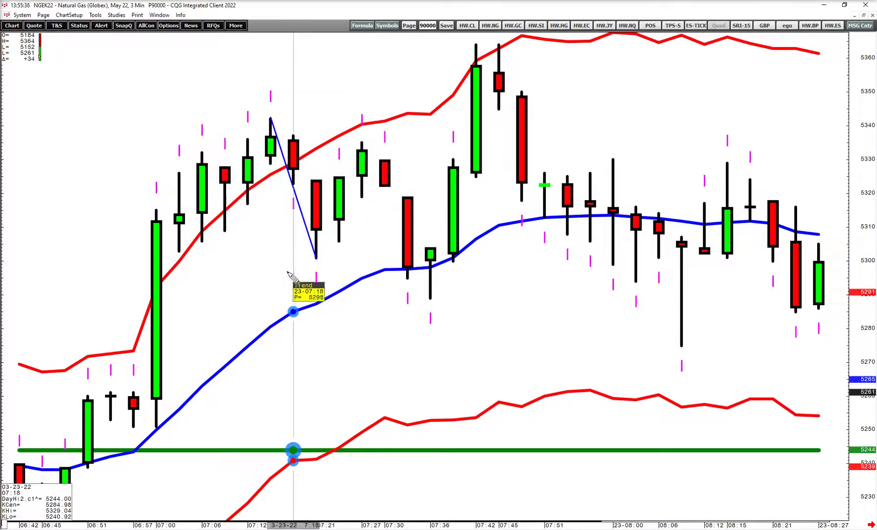
mouse_move(317, 257)
left_mouse_down()
mouse_move(370, 143)
mouse_move(362, 142)
left_mouse_up()
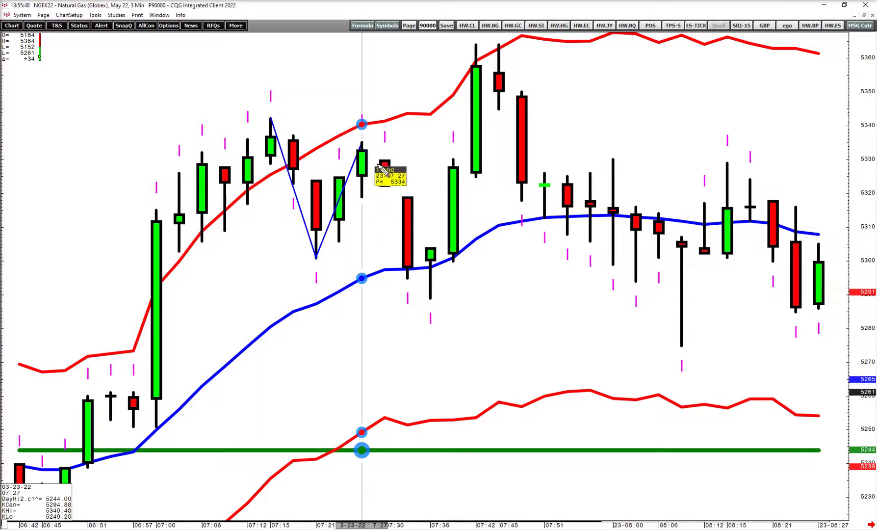
left_click_drag(379, 164, 430, 297)
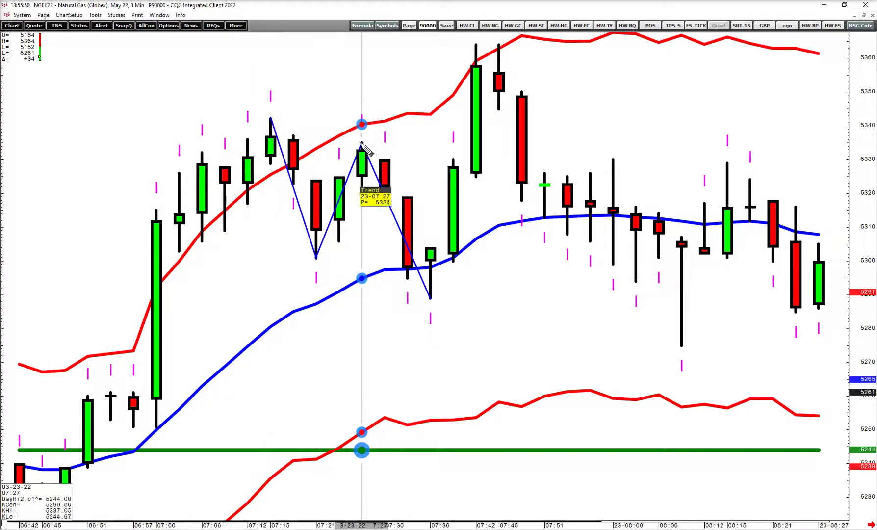
Draw rectangles over 07:33–07:39 from about 5289 to 5304 and over 07:39–07:45 from about 5304 to 5364.
right_click(222, 245)
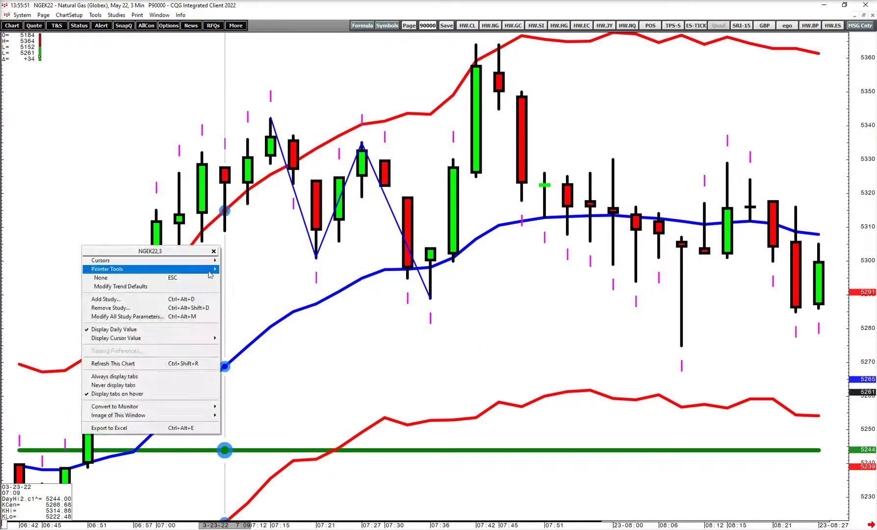
mouse_move(174, 269)
left_click(266, 313)
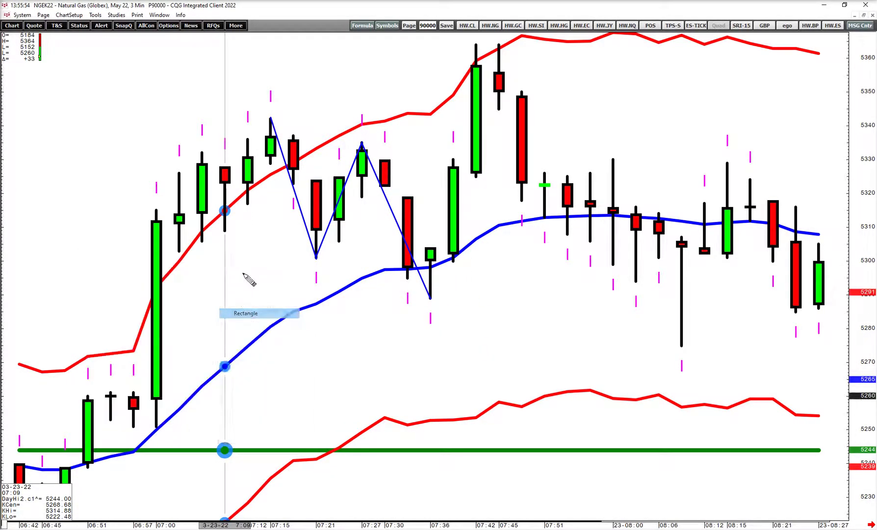
mouse_move(411, 246)
left_mouse_down()
mouse_move(450, 248)
mouse_move(447, 300)
left_mouse_up()
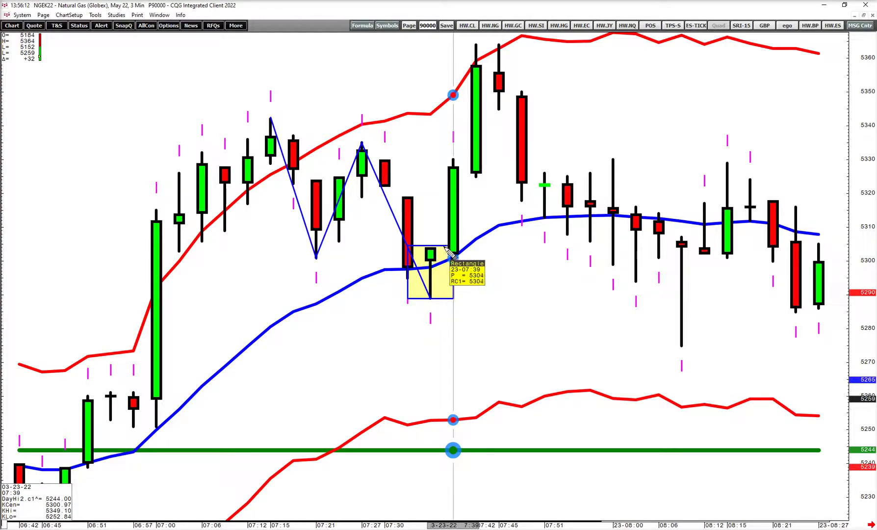
mouse_move(451, 247)
left_mouse_down()
mouse_move(521, 47)
mouse_move(499, 45)
left_mouse_up()
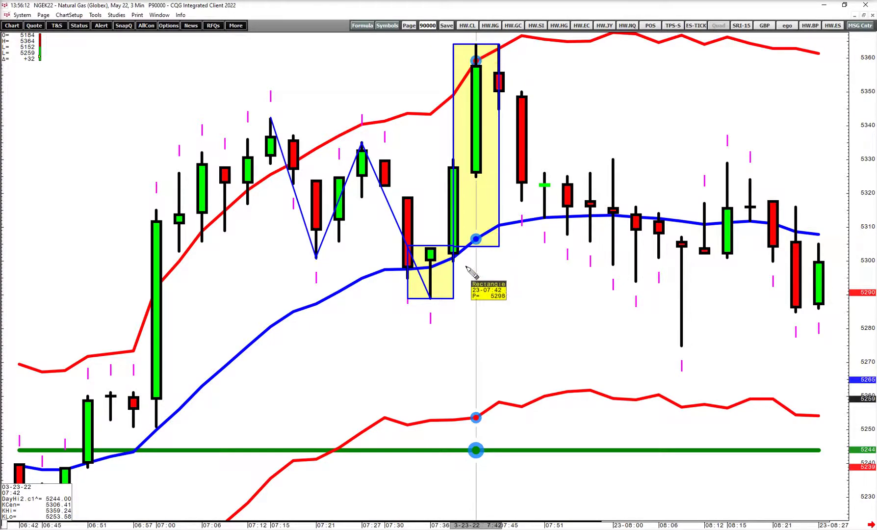
Switch to the daily Australian Dollar June 22 chart (DA6M22).
left_click_drag(549, 264, 394, 267)
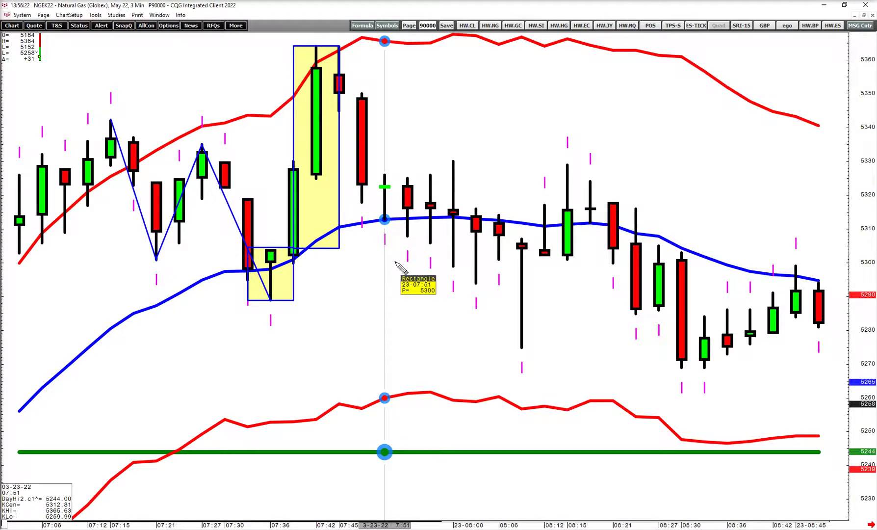
key("Return")
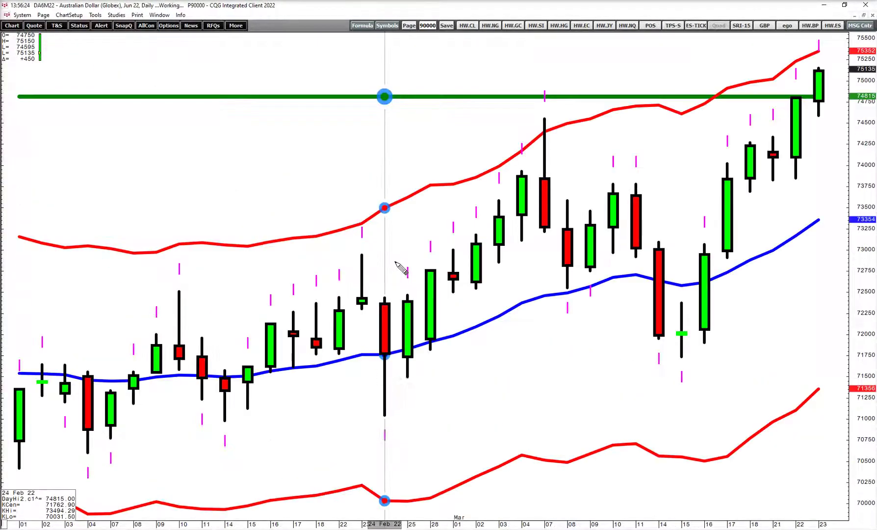
Trace the daily swings with trend lines from the 07 Mar high to the 08 Mar low, the 10 Mar high and the 15 Mar low.
left_click_drag(754, 375, 480, 365)
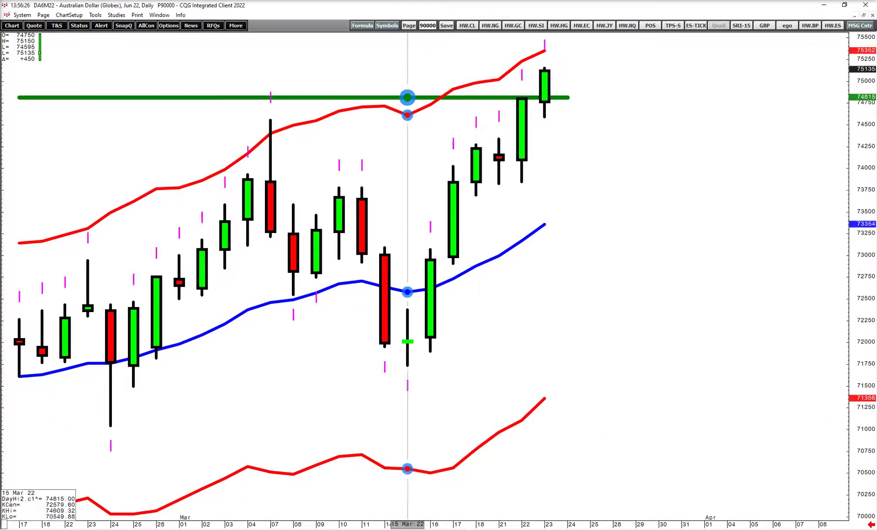
left_click_drag(405, 526, 501, 521)
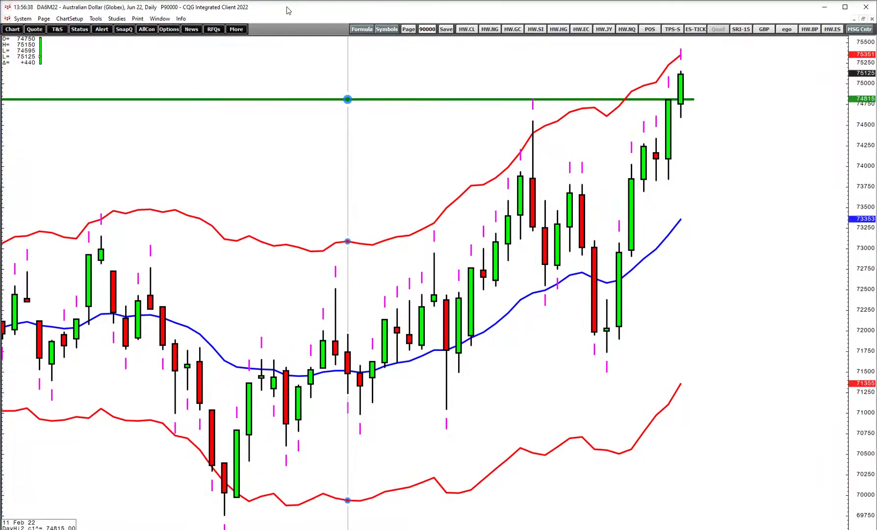
mouse_move(11, 130)
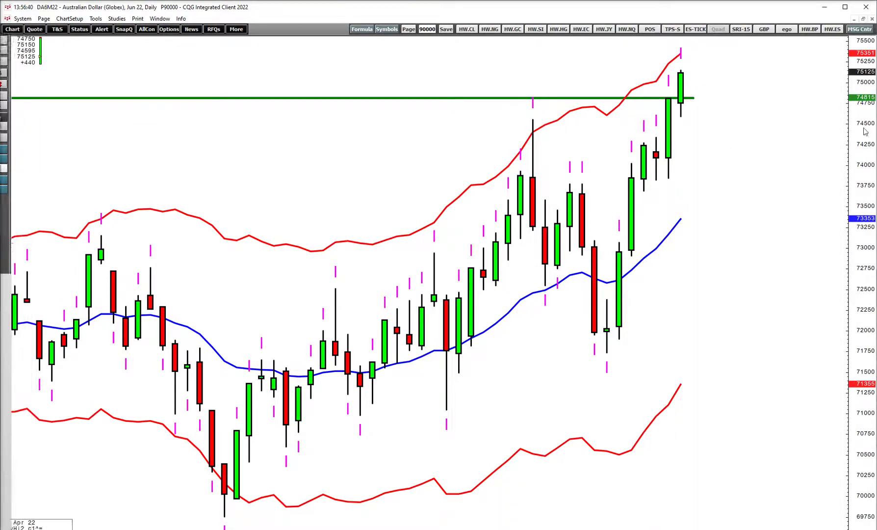
left_click_drag(867, 133, 866, 161)
left_click_drag(639, 271, 737, 253)
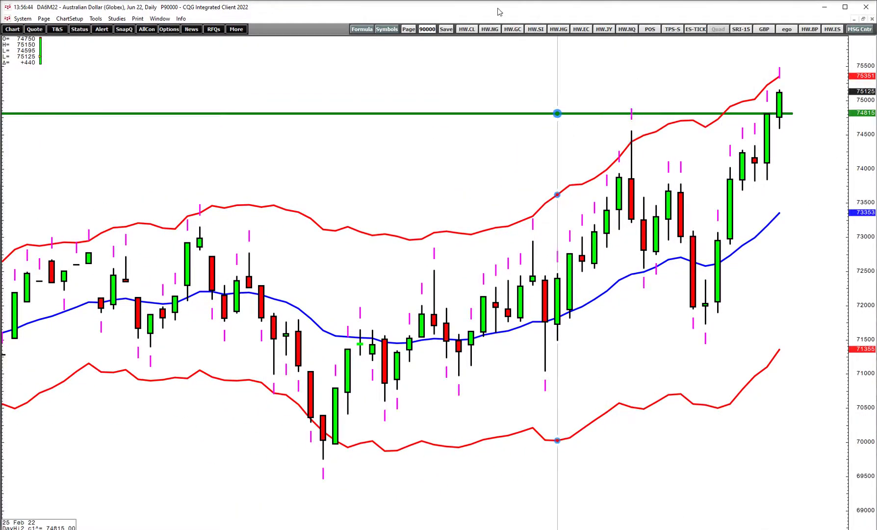
left_click_drag(497, 8, 466, 21)
double_click(467, 21)
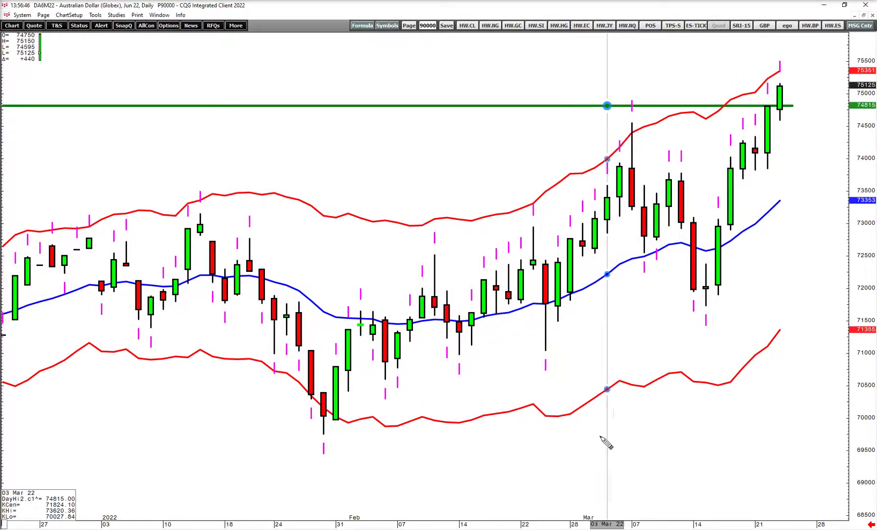
left_click_drag(595, 524, 570, 524)
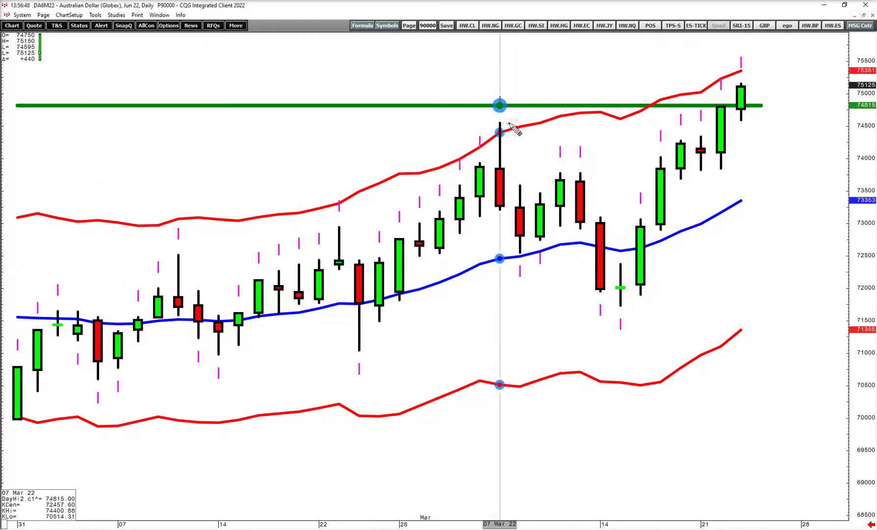
mouse_move(503, 128)
left_mouse_down()
mouse_move(525, 258)
mouse_move(559, 174)
mouse_move(608, 306)
mouse_move(621, 306)
left_mouse_up()
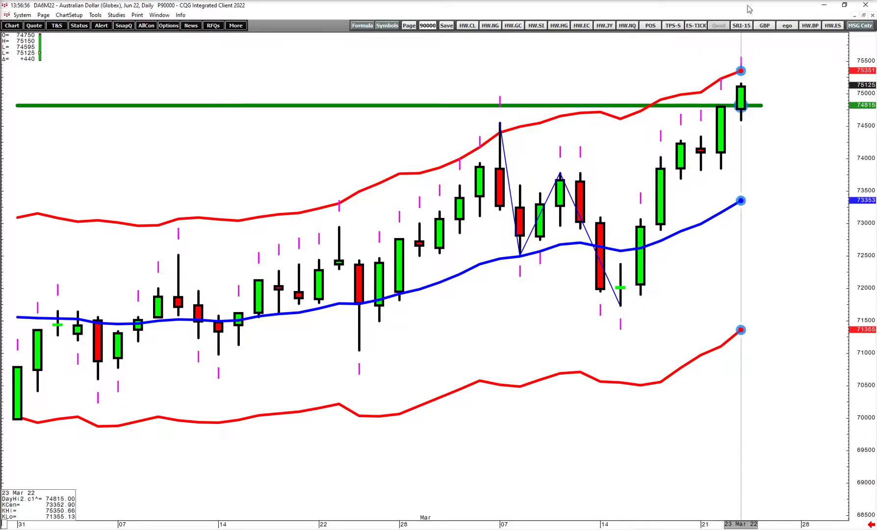
Place a Fibonacci retracement between the 07 Mar high and the 15 Mar low, and bring its 1.272 extension level into view.
mouse_move(13, 136)
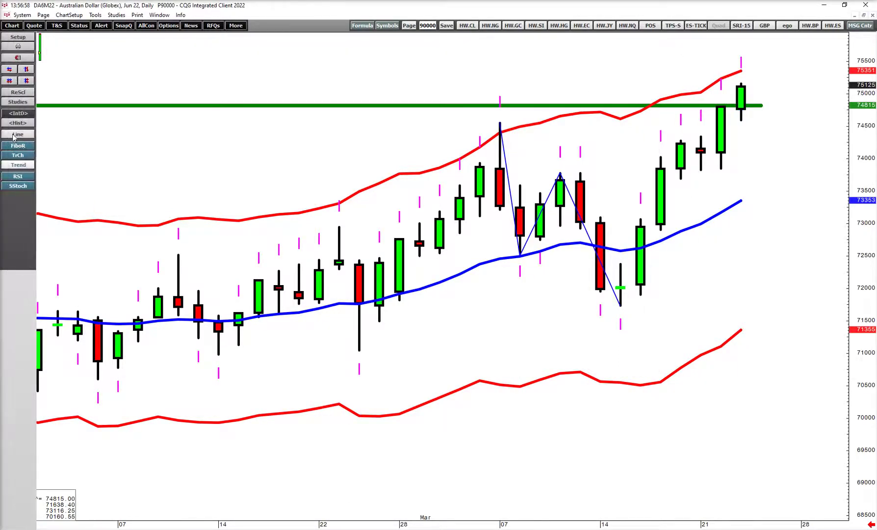
left_click(500, 122)
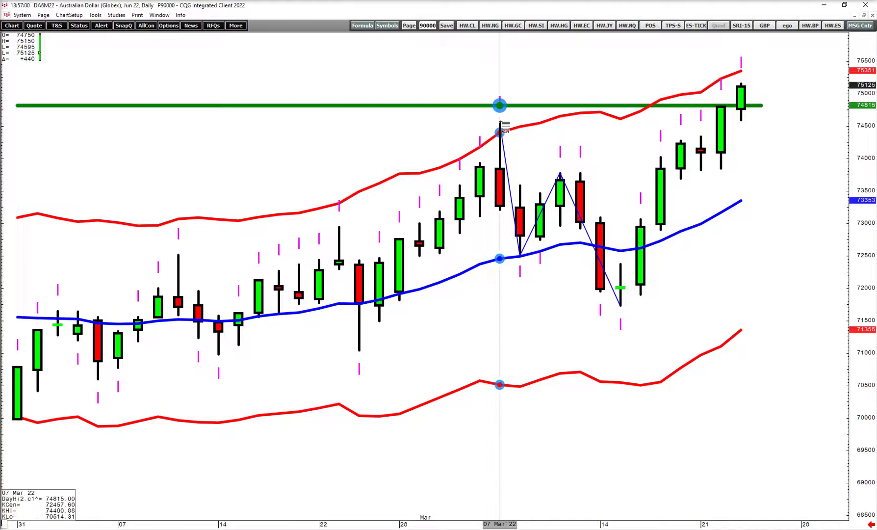
left_click(691, 307)
mouse_move(866, 170)
left_mouse_down()
mouse_move(866, 249)
mouse_move(867, 160)
left_mouse_up()
left_click_drag(833, 159, 816, 238)
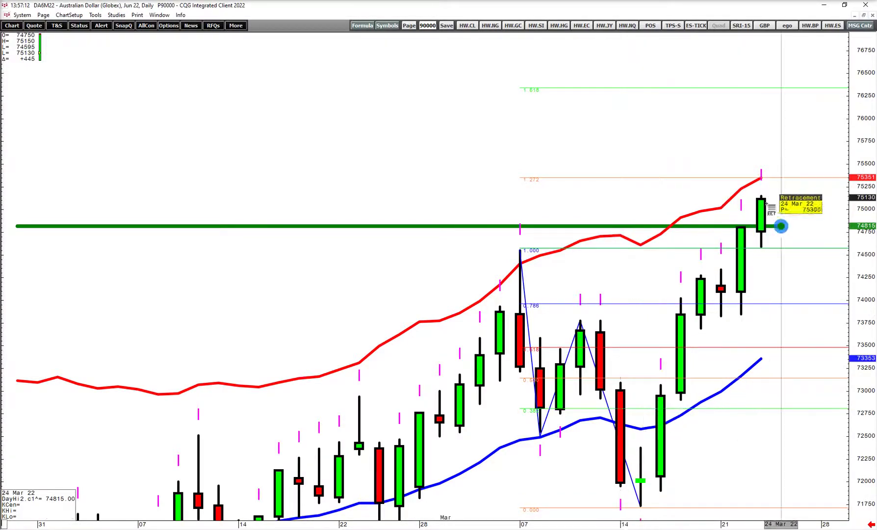
left_click_drag(766, 281, 686, 196)
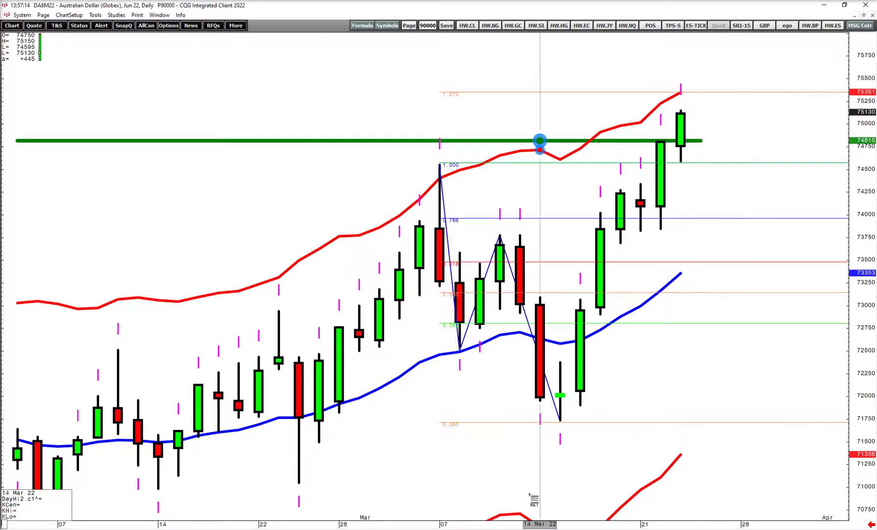